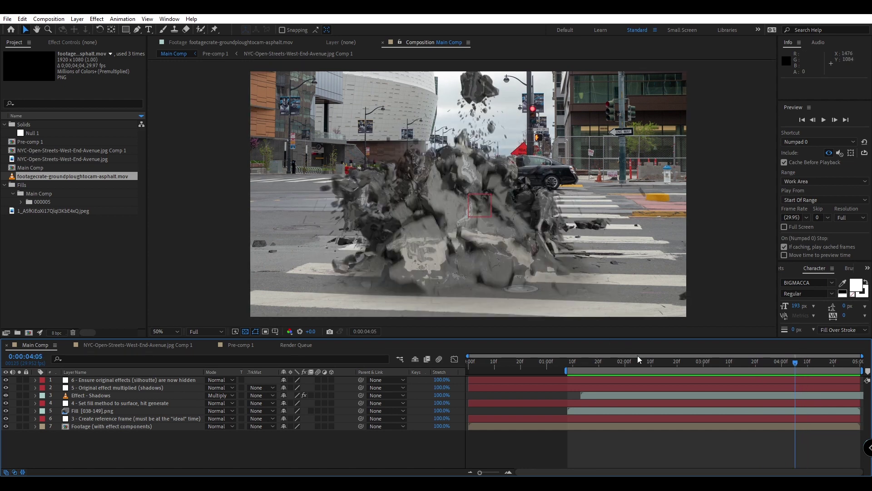
Step: Display the Content-Aware Fill panel and enlarge it, with the Texture Flow window moved off the composition view
left_click_drag(631, 364, 756, 384)
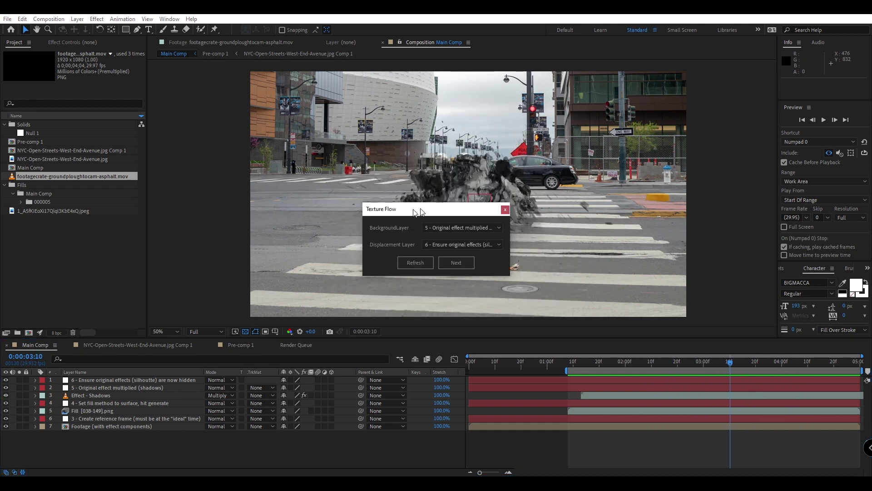
left_click_drag(415, 209, 189, 245)
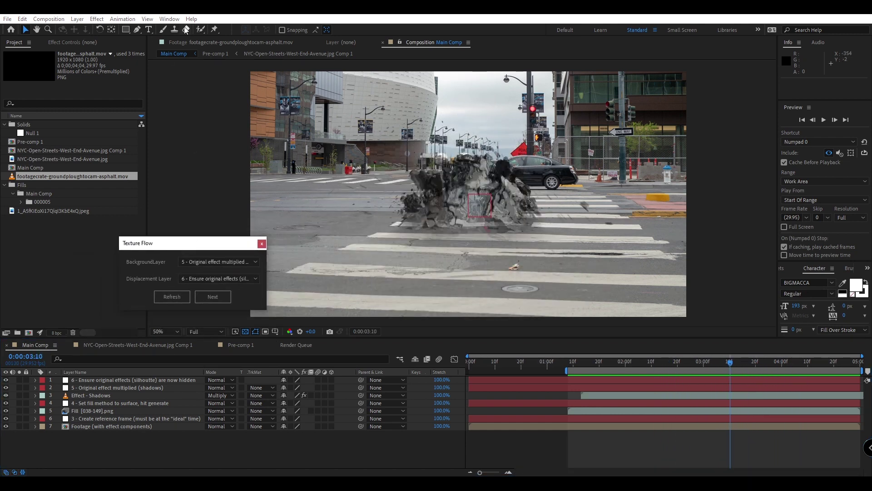
left_click(169, 19)
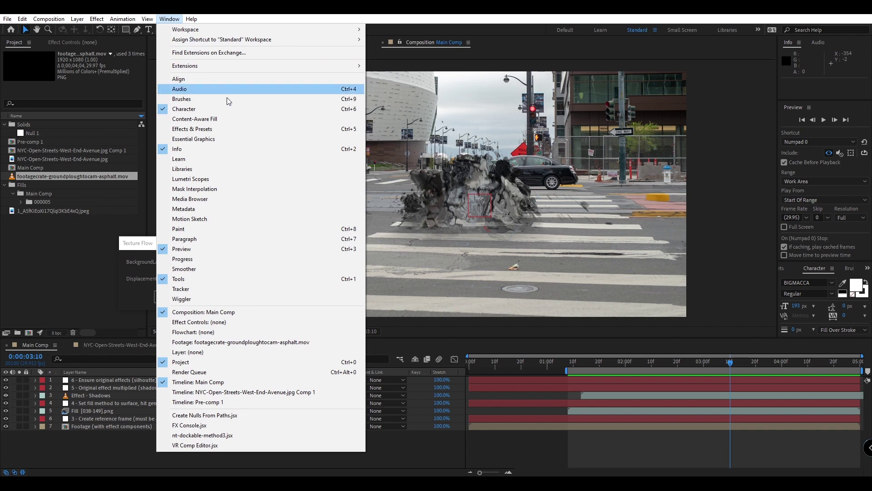
left_click(203, 119)
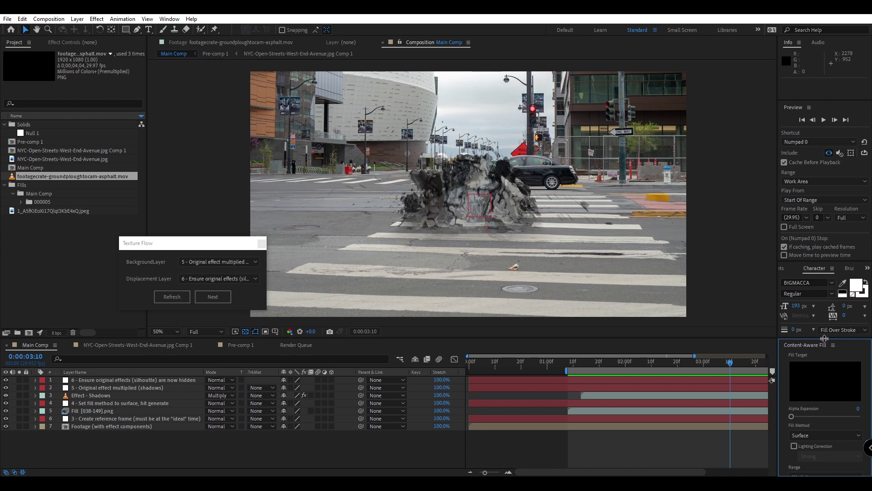
left_click_drag(824, 339, 829, 282)
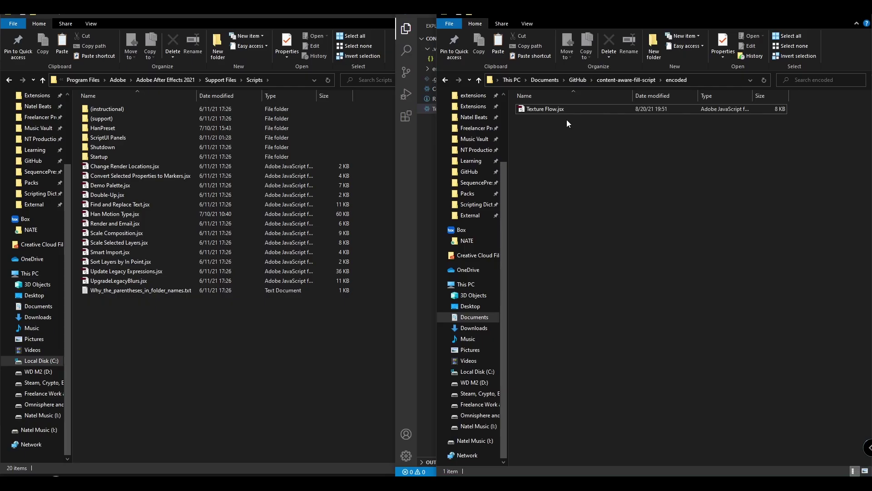
Step: Copy Texture Flow.jsx from the encoded folder into After Effects 2021's Support Files Scripts folder, granting administrator permission
left_click(569, 112)
left_click(565, 118)
left_click(566, 110)
left_click(245, 342)
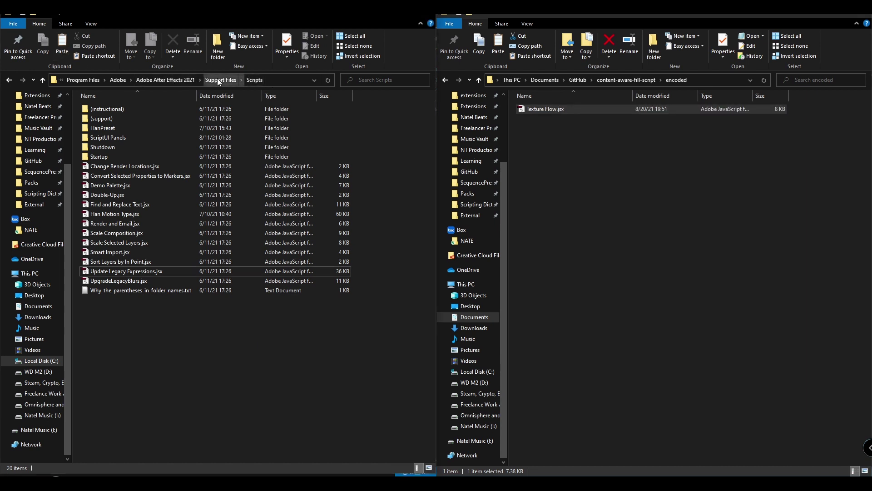
key("ctrl+v")
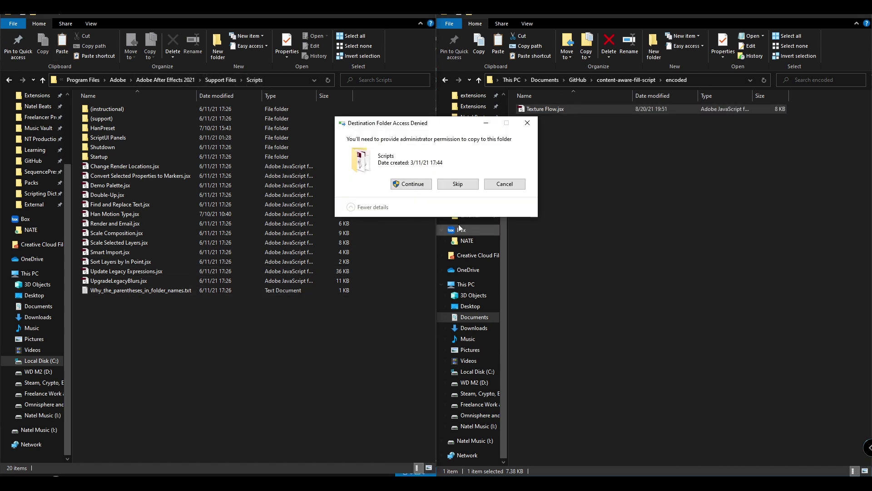
left_click(411, 183)
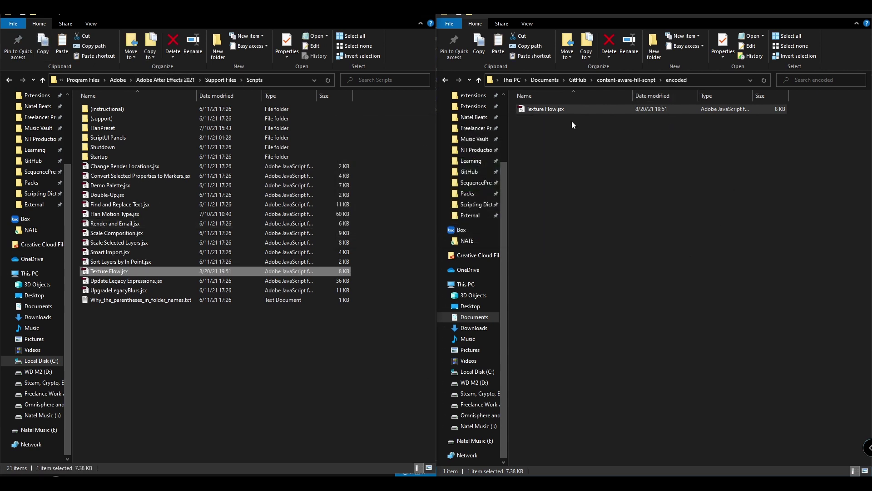
left_click(544, 107)
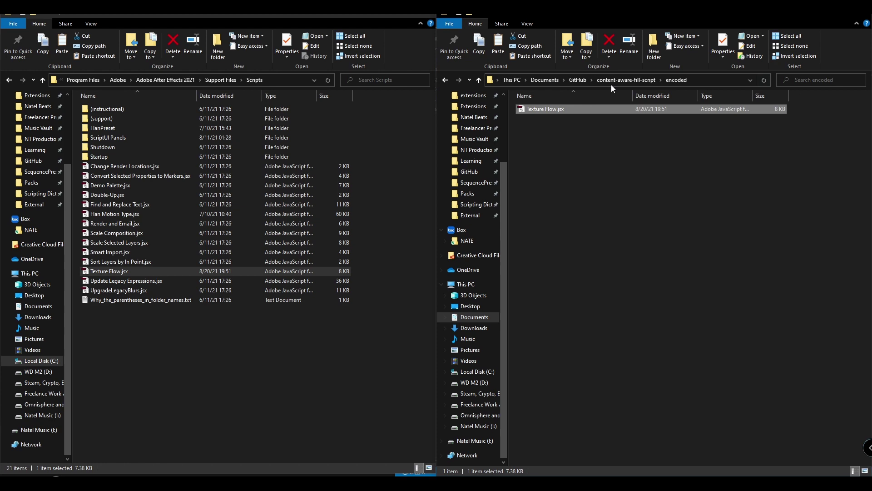
left_click(558, 146)
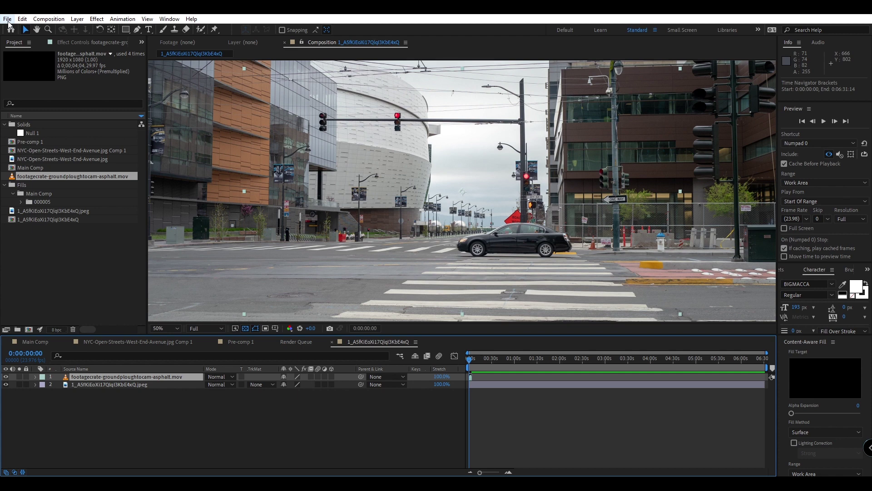
Step: Switch to After Effects, run the Texture Flow.jsx script and place its window clear of the composition view
left_click(7, 21)
mouse_move(56, 264)
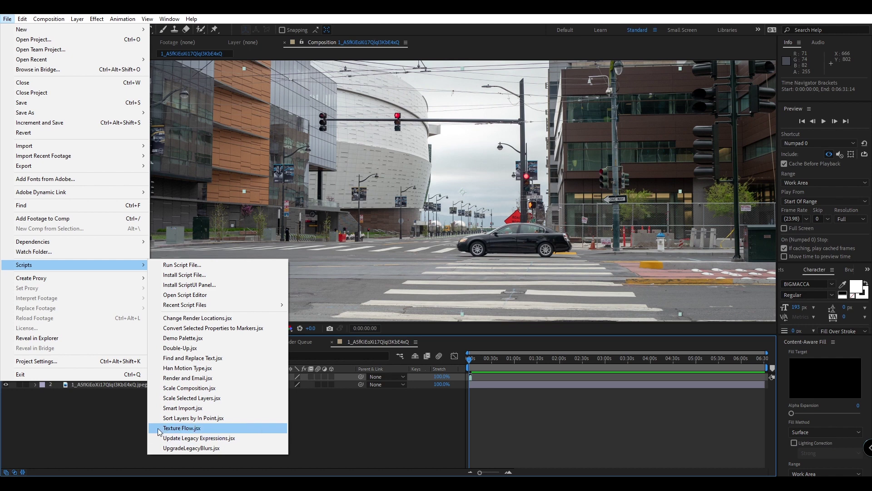
left_click(190, 429)
left_click(8, 18)
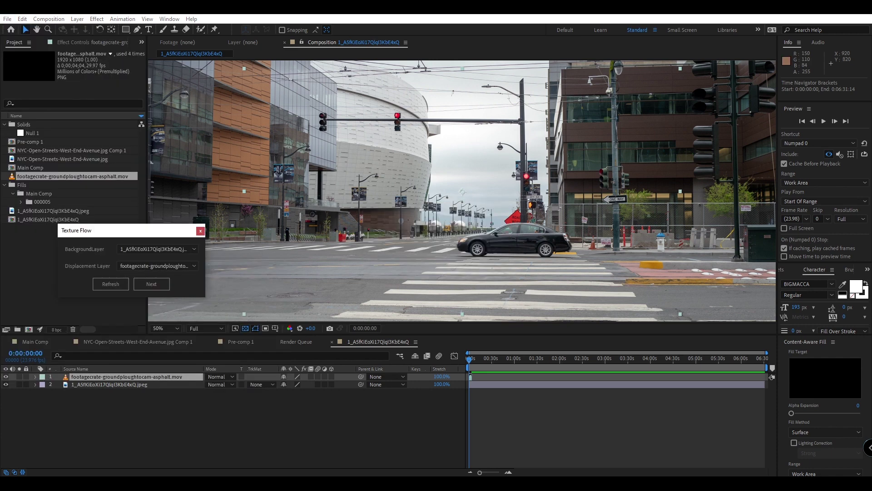
left_click(334, 8)
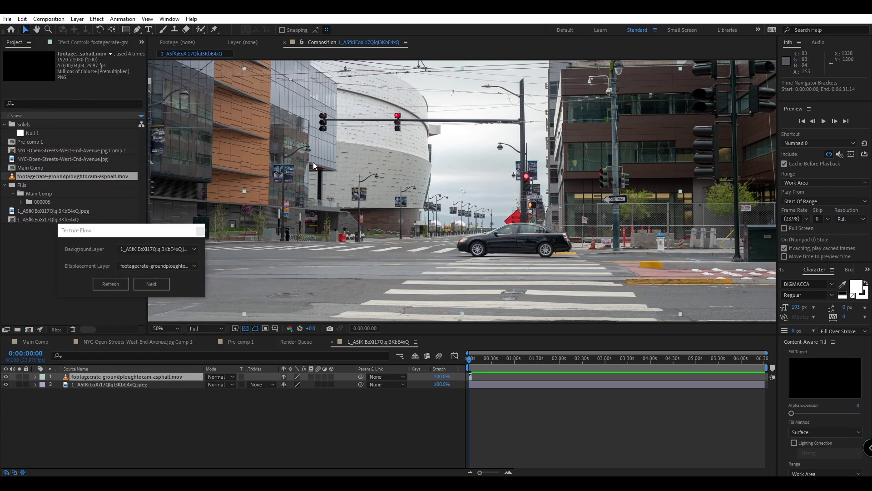
left_click_drag(181, 231, 228, 258)
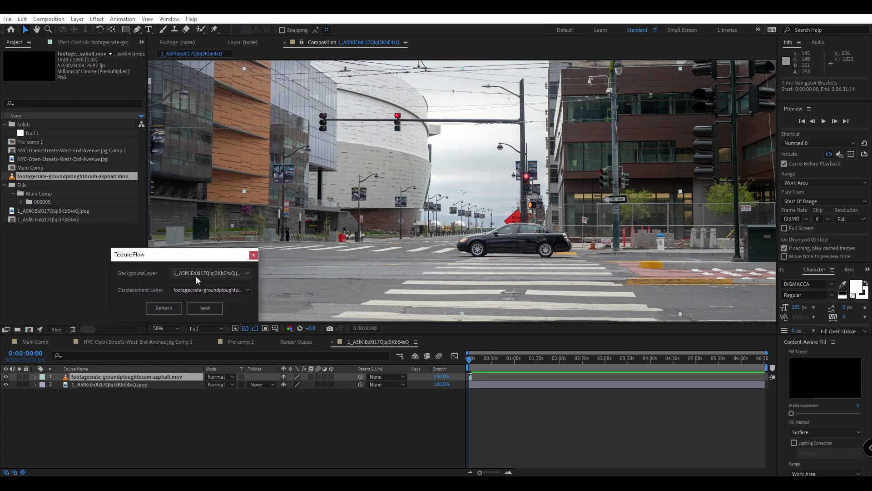
left_click_drag(168, 257, 84, 259)
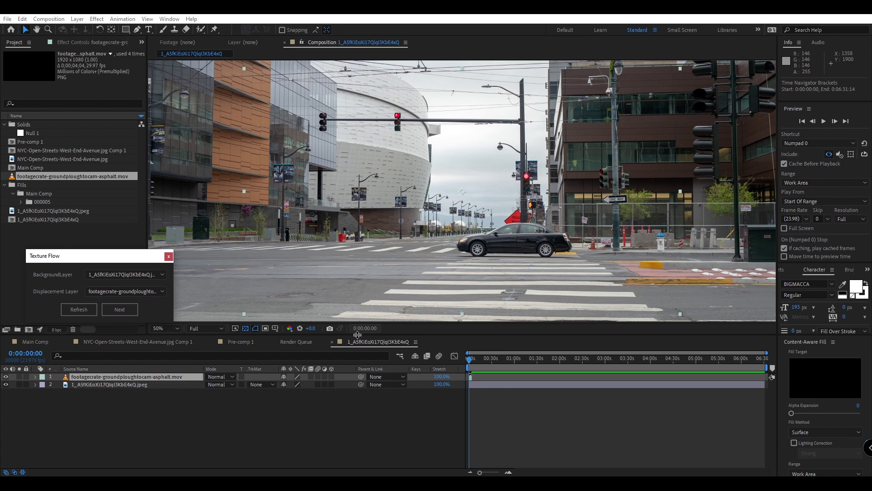
Step: Set the street photo composition's size to 1920 x 1080 pixels
scroll(356, 262, "down", 2)
left_click(167, 327)
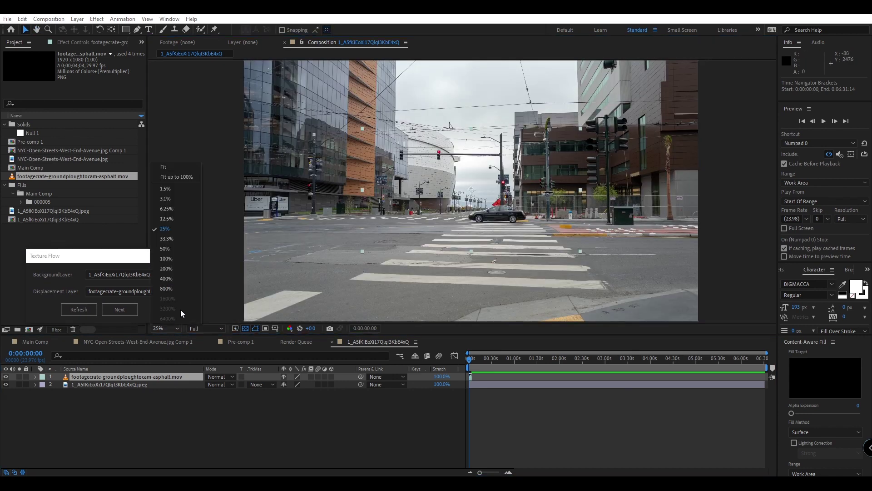
left_click(176, 173)
scroll(520, 195, "up", 2)
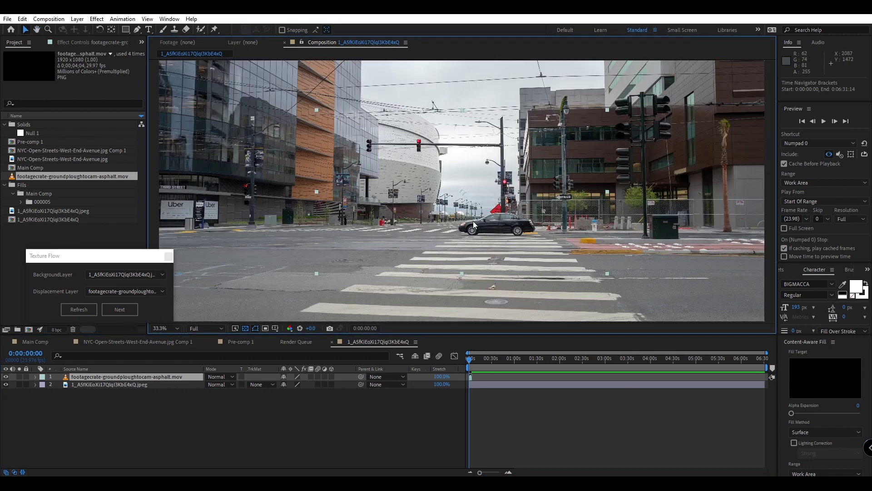
left_click_drag(469, 359, 471, 358)
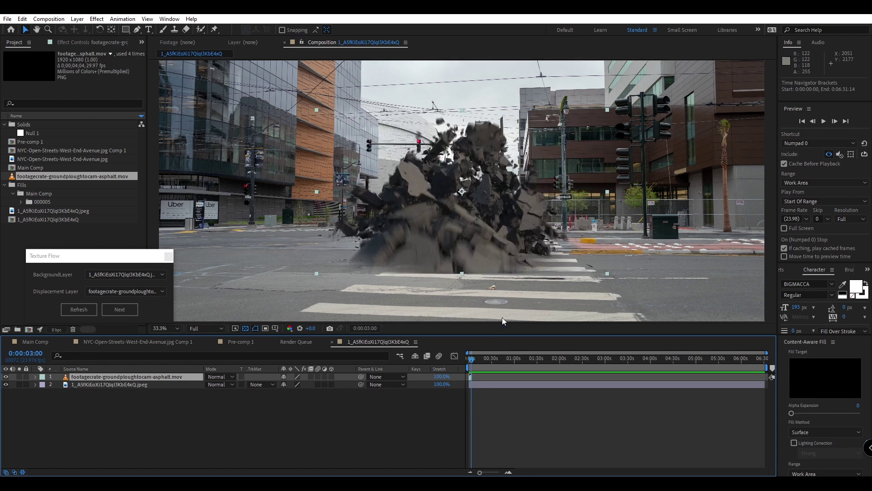
key("ctrl+k")
key("Tab")
type("1920")
key("Tab")
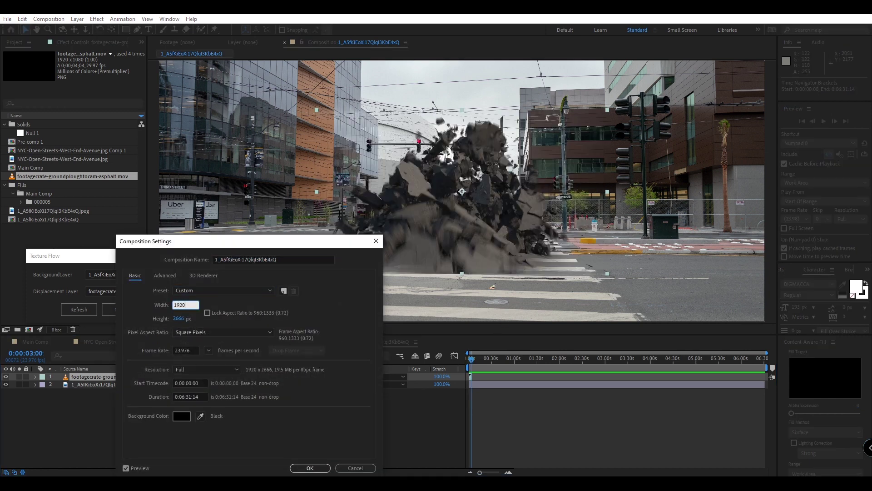
type("1080")
left_click(305, 469)
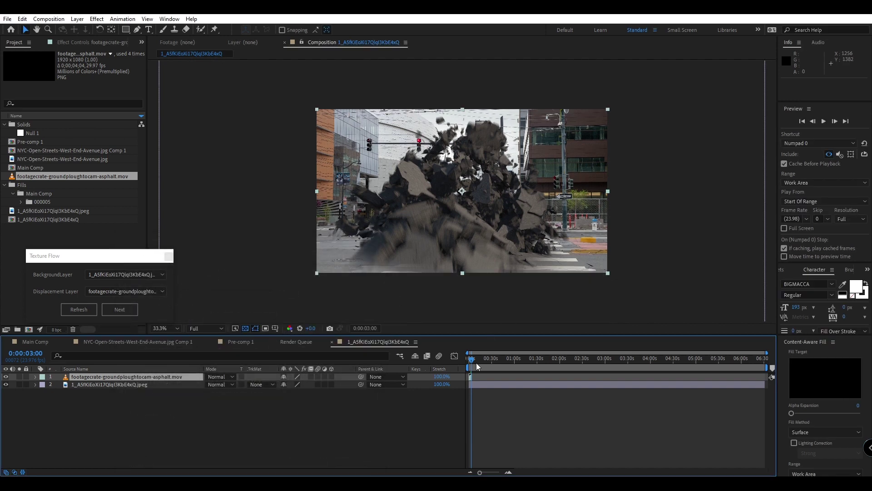
Step: End the work area at about 0:00:05:23, past the asphalt clip, and trim the composition to the work area
key("equal")
key("equal")
key("minus")
key("minus")
left_click_drag(751, 357, 456, 359)
scroll(458, 358, "up", 5)
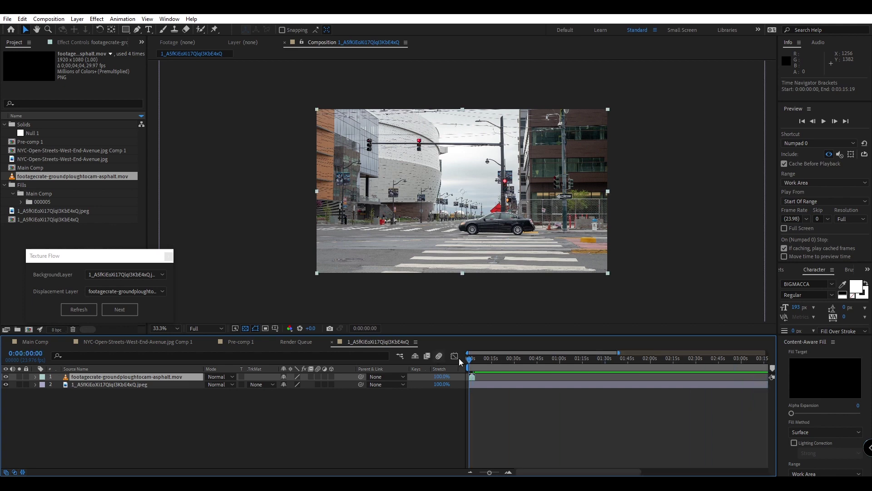
left_click(530, 360)
left_click_drag(531, 360, 541, 359)
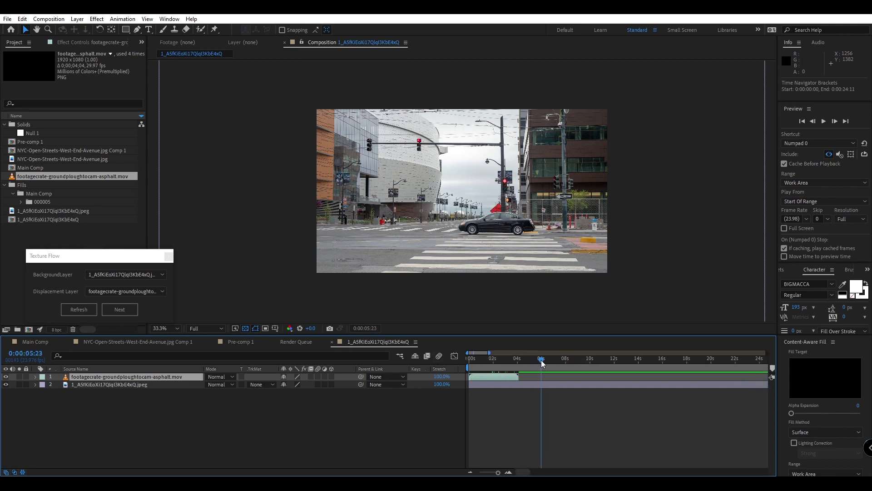
key("n")
right_click(535, 365)
left_click(550, 393)
Step: Reposition the street photo layer to about 832, 264 so the asphalt burst sits on the crosswalk, and scrub through the result
left_click_drag(718, 361, 595, 369)
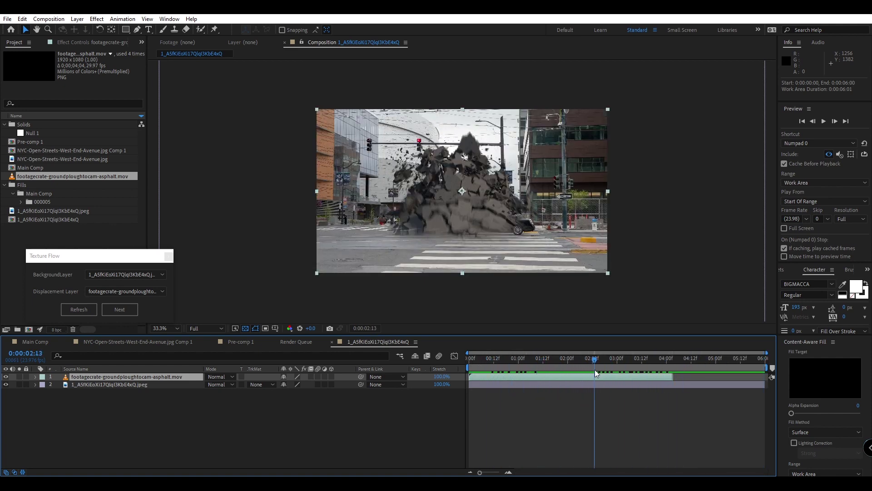
left_click(111, 385)
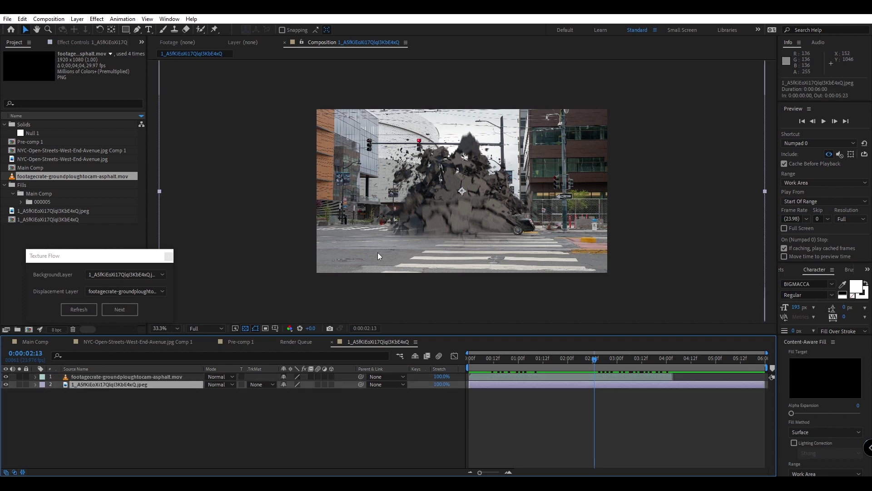
scroll(409, 248, "up", 2)
scroll(468, 237, "down", 1)
key("comma")
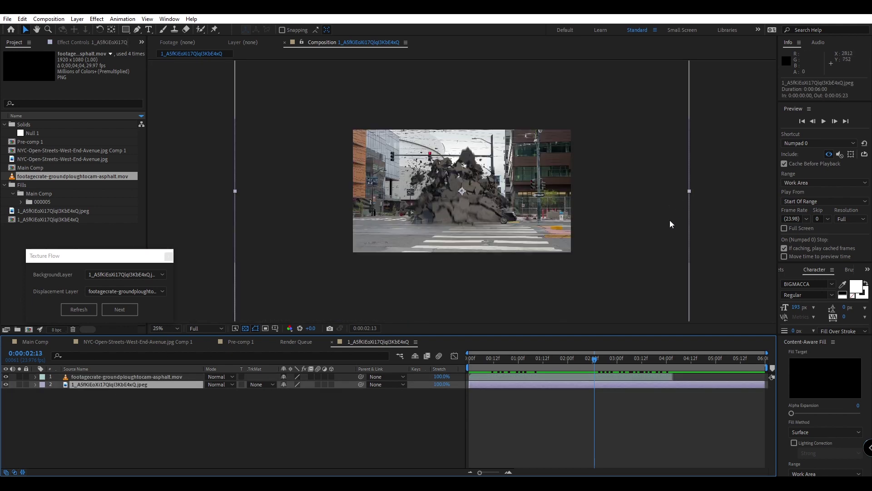
left_click_drag(670, 224, 657, 193)
left_click_drag(658, 192, 653, 194)
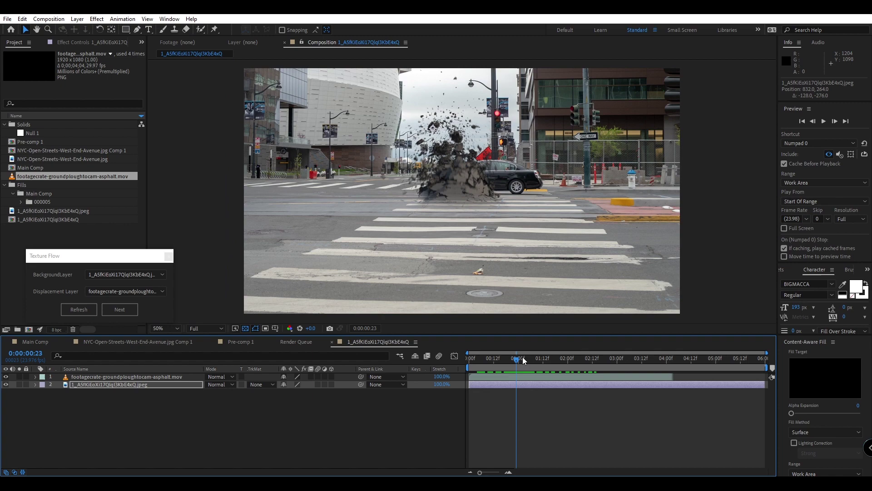
left_click_drag(521, 358, 601, 365)
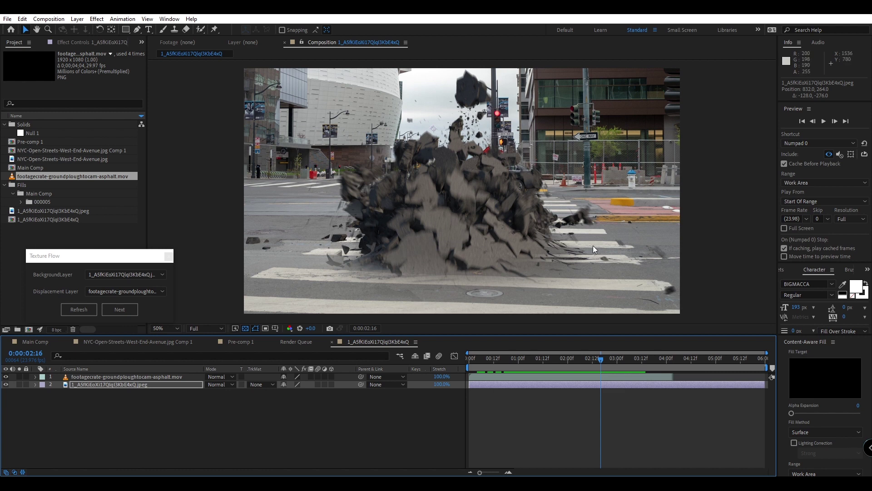
Step: Select the street photo JPEG as the Background Layer in Texture Flow
left_click(100, 267)
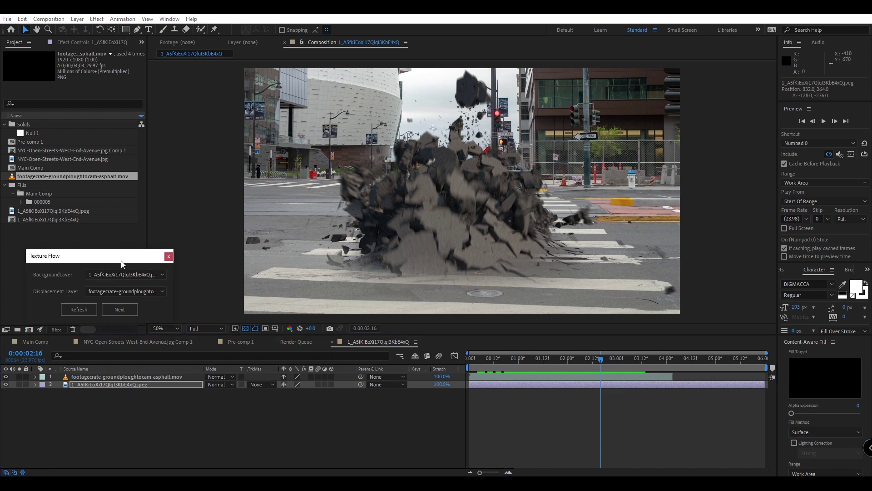
left_click_drag(135, 253, 225, 248)
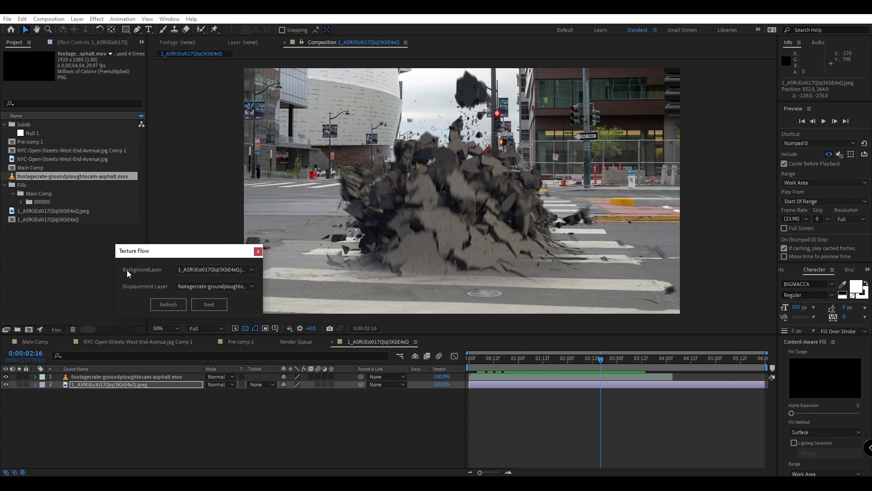
left_click(178, 269)
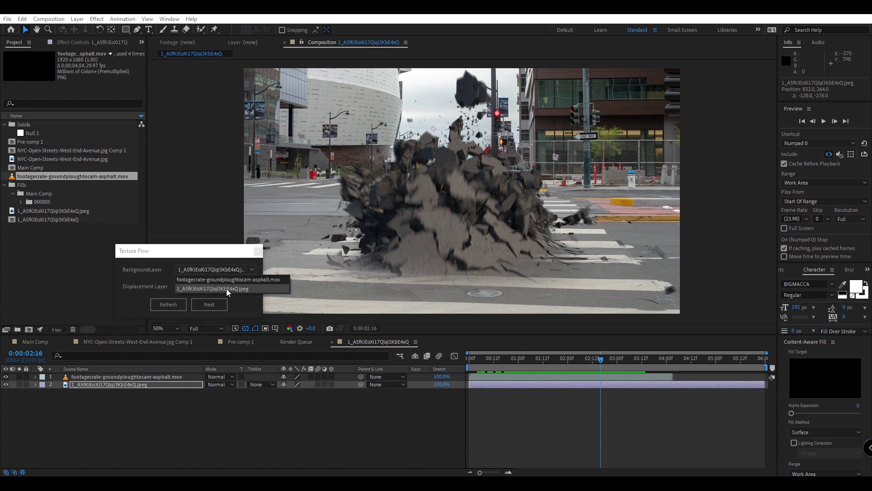
left_click(216, 288)
Step: Rename the street photo layer as background
left_click(127, 381)
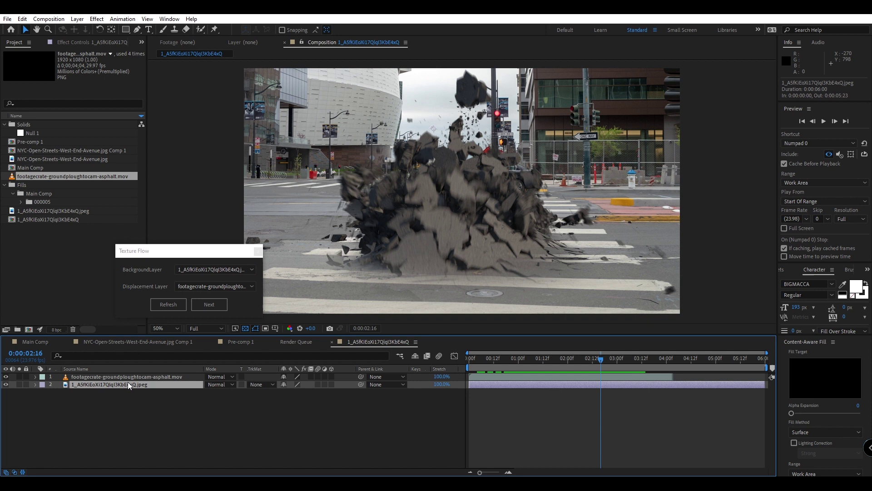
key("Return")
type("background")
key("Return")
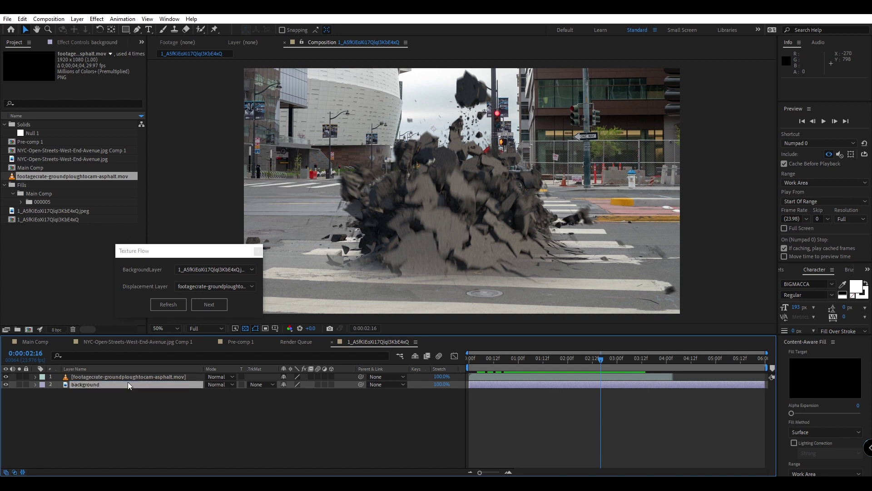
Step: Refresh the Texture Flow layer lists and choose background as the Background Layer
mouse_move(190, 252)
left_mouse_down()
mouse_move(203, 245)
mouse_move(186, 265)
left_mouse_up()
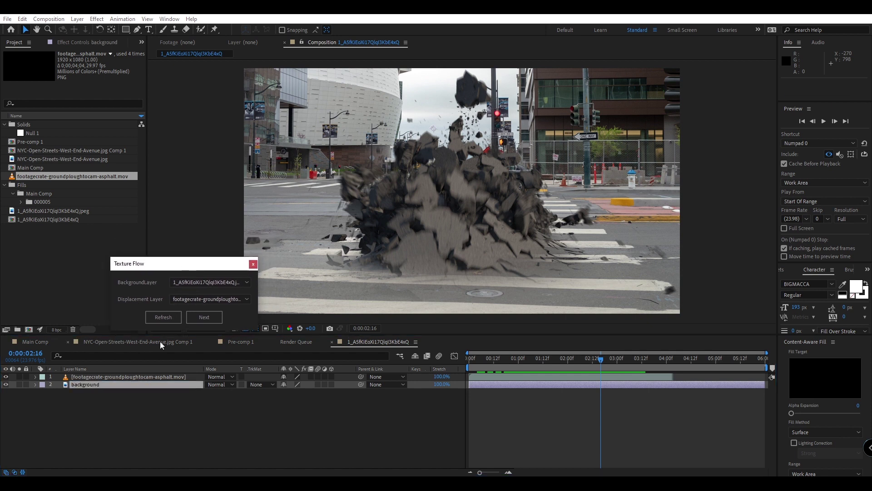
left_click(167, 317)
left_click(206, 284)
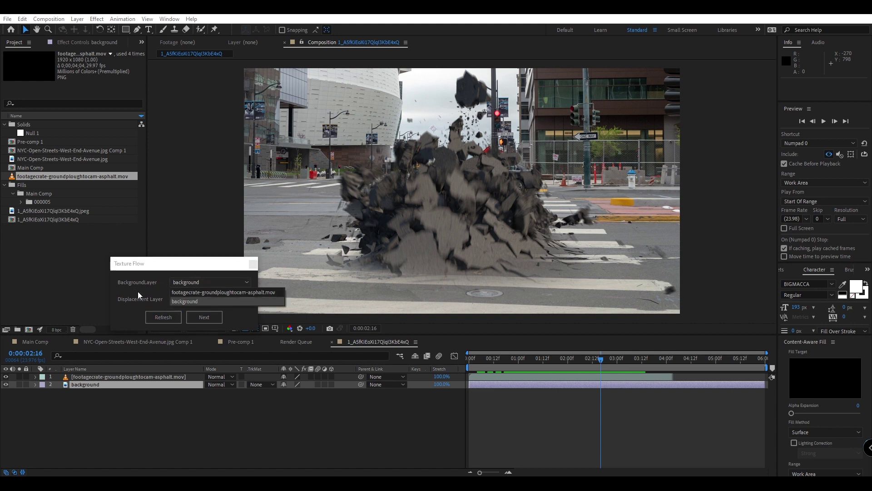
left_click(187, 301)
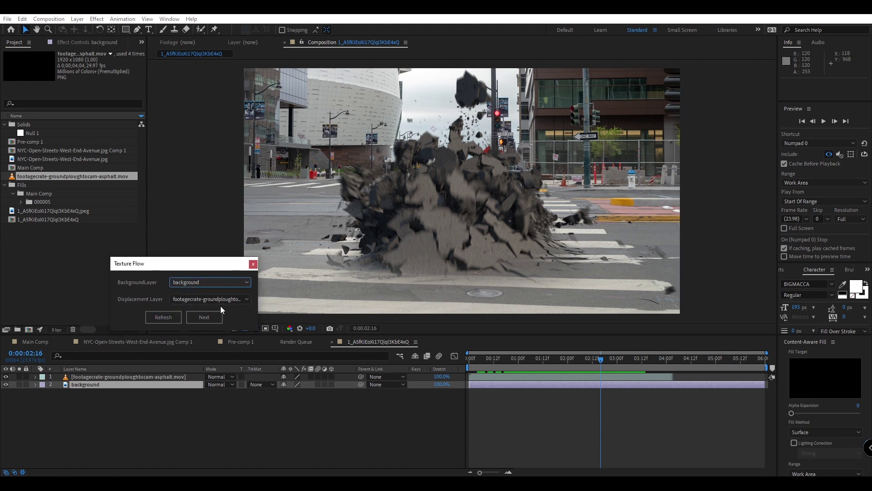
Step: Choose footagecrate-groundploughtocam-asphalt.mov as the Displacement Layer in Texture Flow and continue to the fill stage
left_click(184, 299)
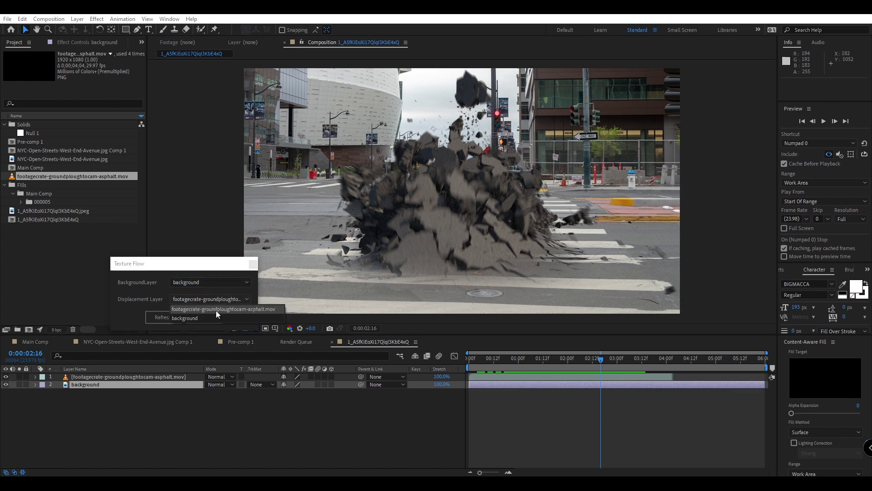
left_click(216, 310)
left_click_drag(512, 361, 557, 371)
left_click(196, 317)
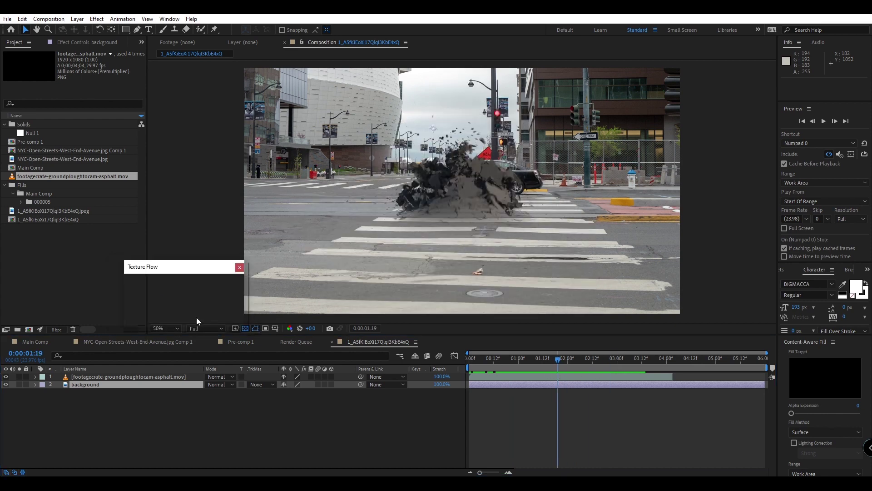
left_click_drag(569, 362, 615, 362)
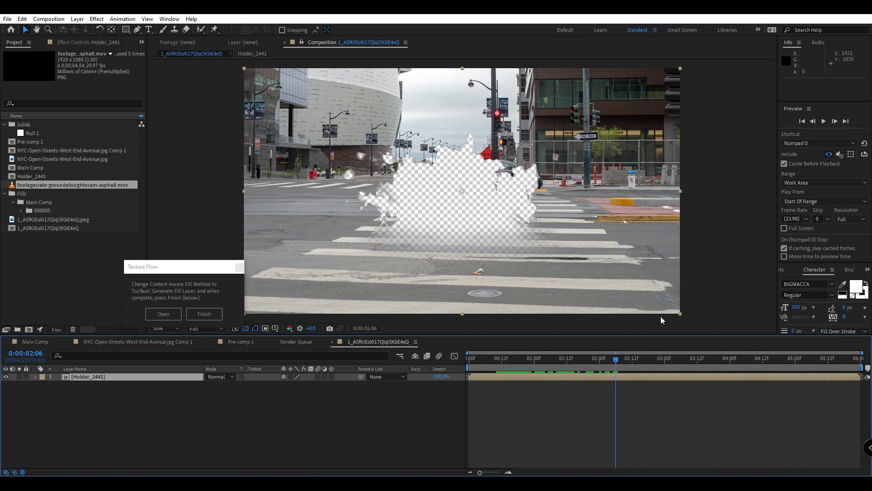
Step: Open Content-Aware Fill from Texture Flow and enlarge its area so all fill settings are accessible
left_click(162, 313)
left_click(162, 313)
left_click(163, 314)
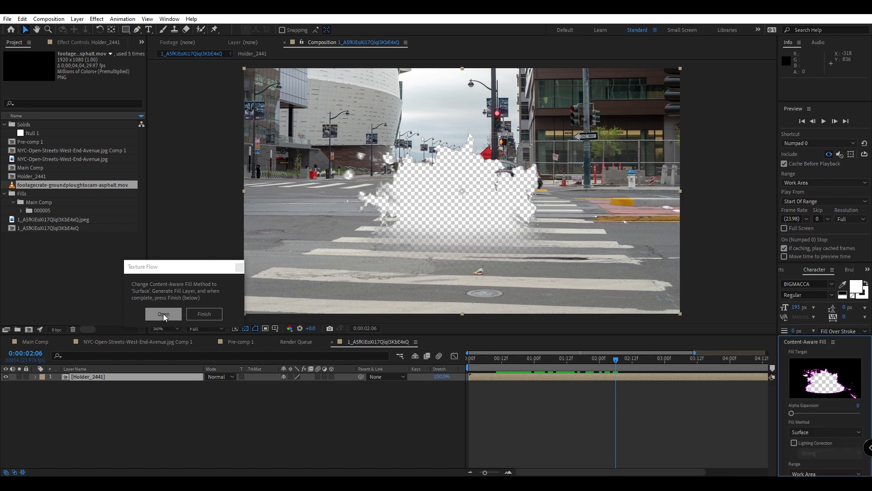
left_click(163, 313)
left_click(163, 313)
left_click(163, 314)
left_click_drag(346, 335, 352, 293)
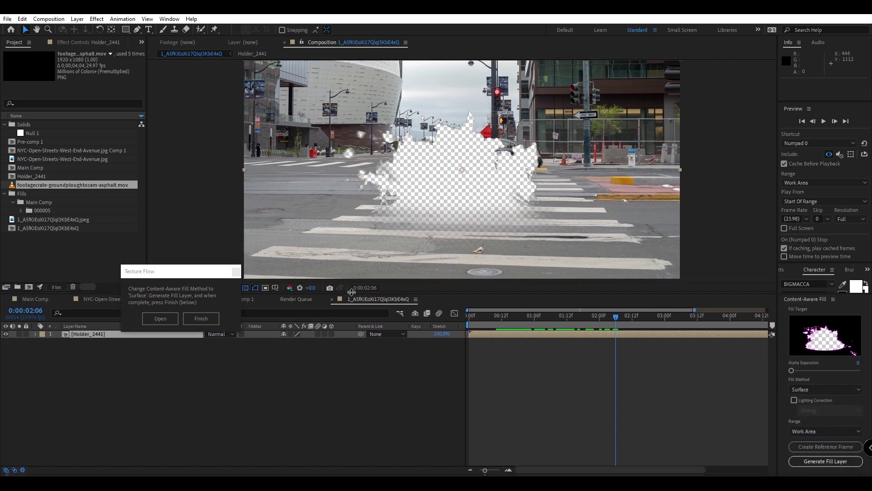
left_click_drag(175, 268, 174, 226)
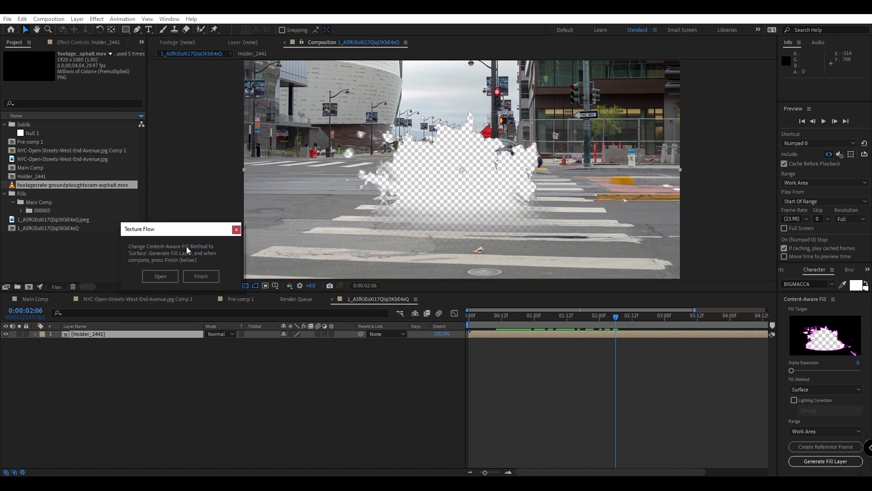
Step: Set the Content-Aware Fill method to Surface and generate the fill layer for the work area
left_click(831, 389)
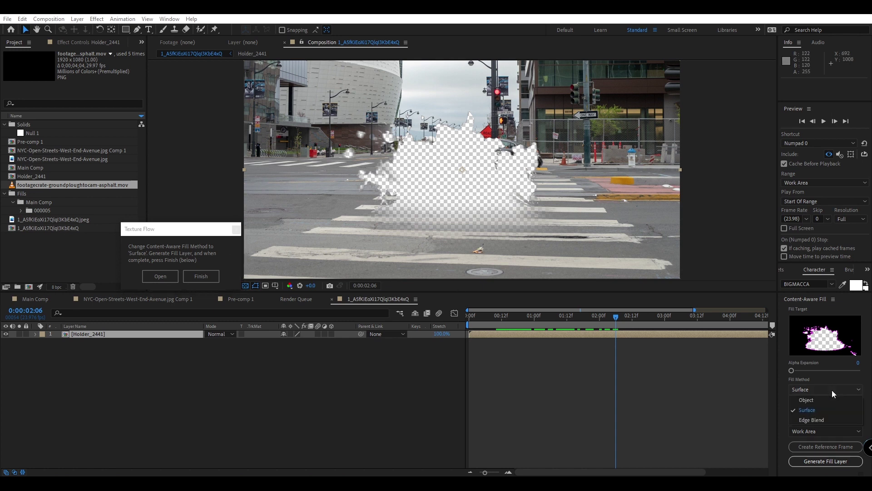
left_click(806, 410)
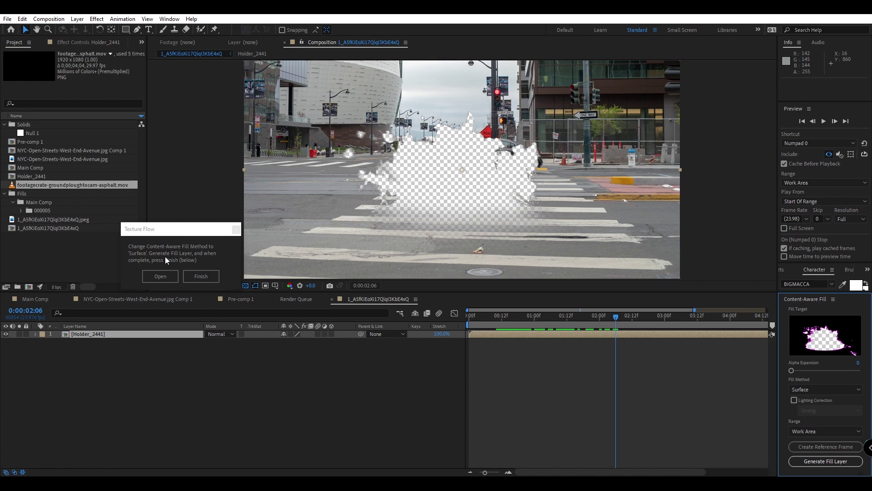
left_click(825, 461)
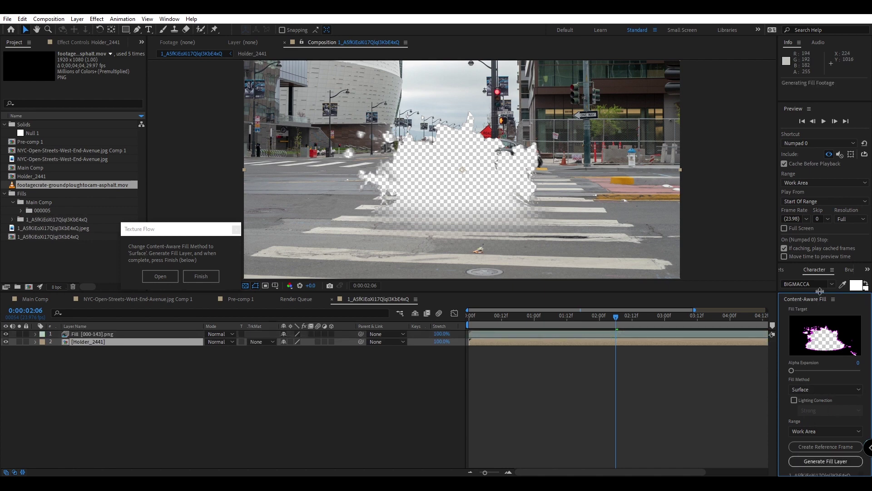
left_click_drag(821, 290, 819, 263)
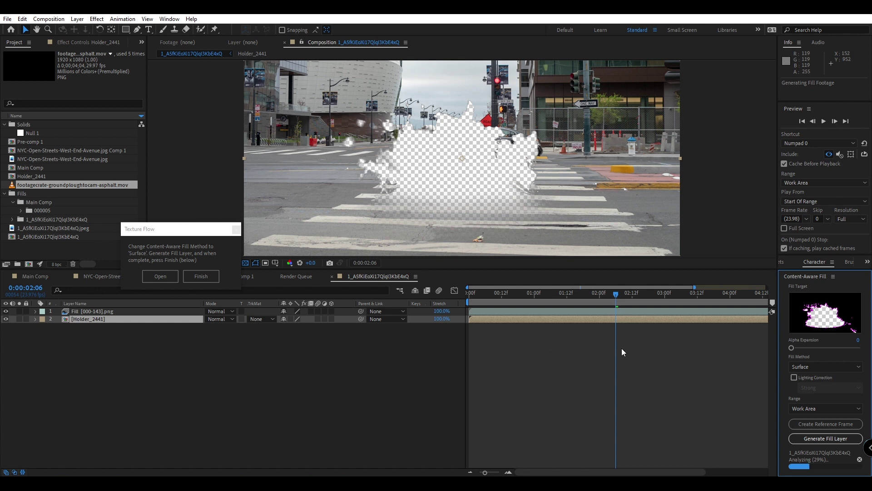
Step: Show the full six-second timeline and review the generated fill around 0:00:03:00
left_click_drag(694, 288, 775, 284)
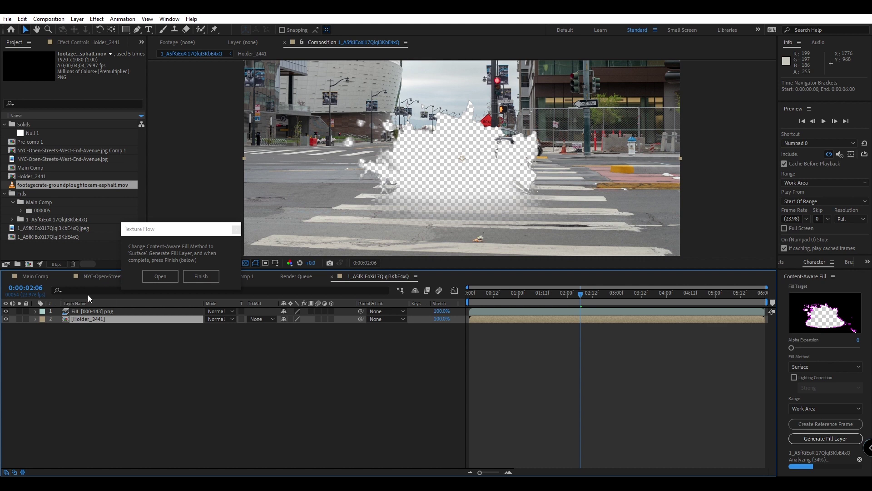
left_click_drag(164, 235, 154, 217)
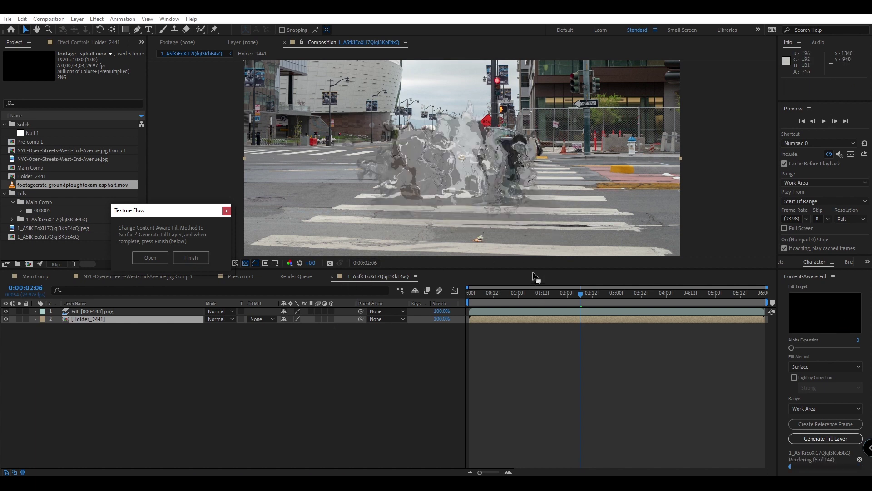
left_click_drag(536, 270, 541, 313)
left_click_drag(576, 340, 617, 342)
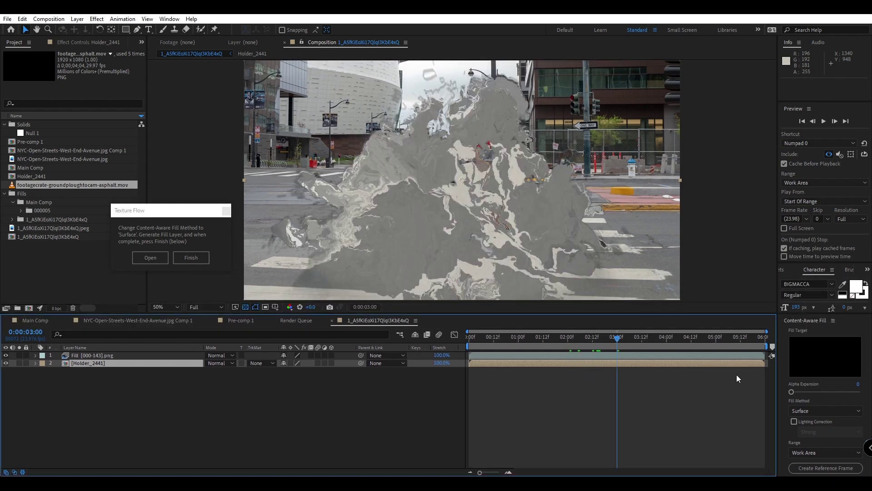
left_click_drag(772, 309, 769, 271)
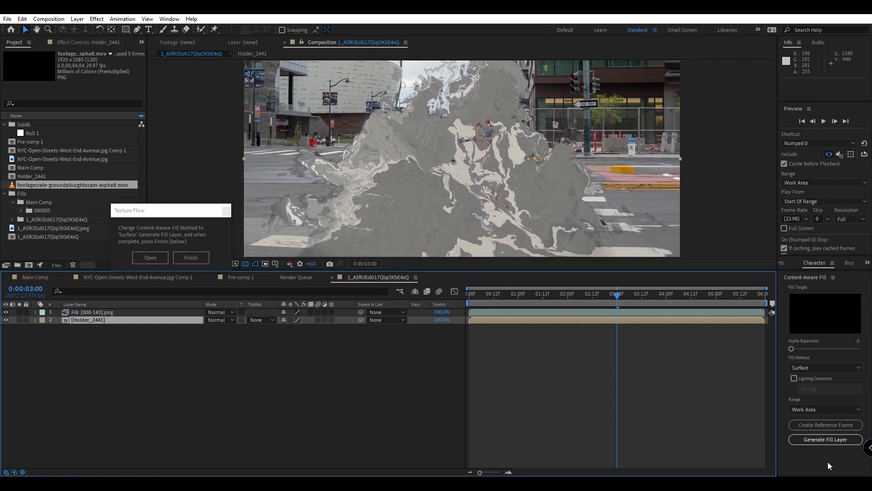
Step: Finish the Texture Flow process to add the multiplied shadow layer, and scrub the composite back to 0:00:02:10
left_click(165, 244)
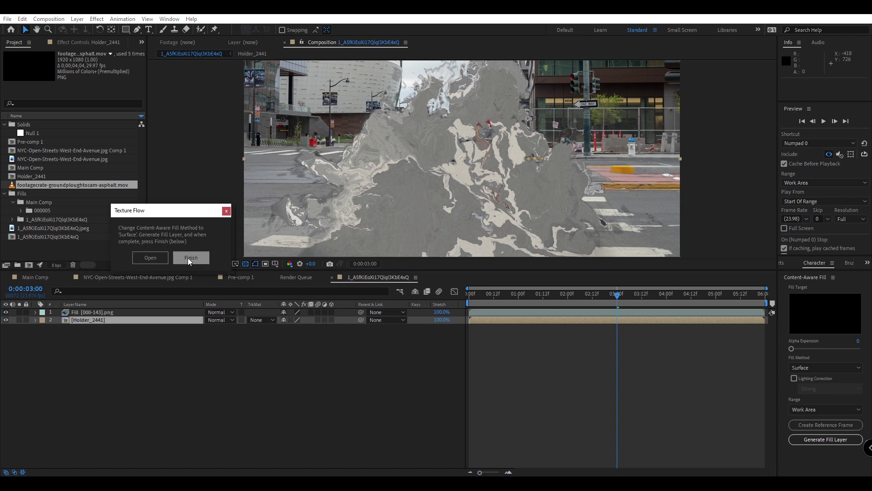
left_click(190, 258)
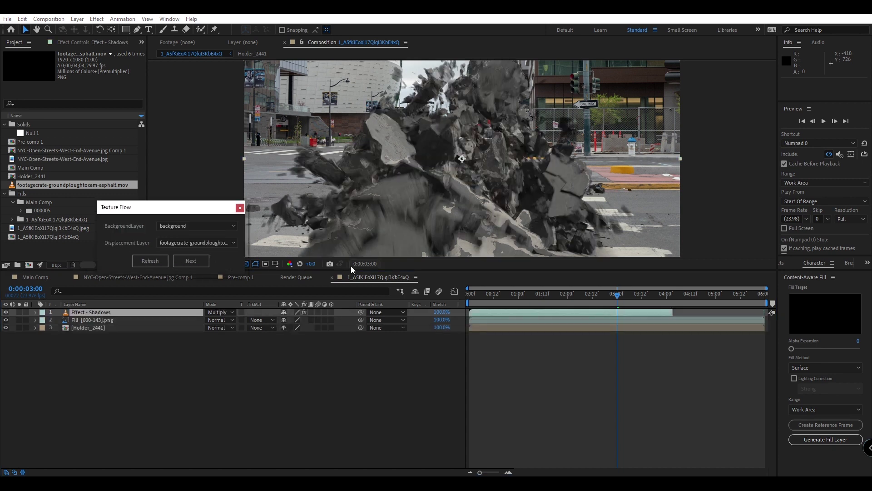
mouse_move(595, 304)
left_mouse_down()
mouse_move(563, 304)
mouse_move(611, 307)
mouse_move(589, 306)
left_mouse_up()
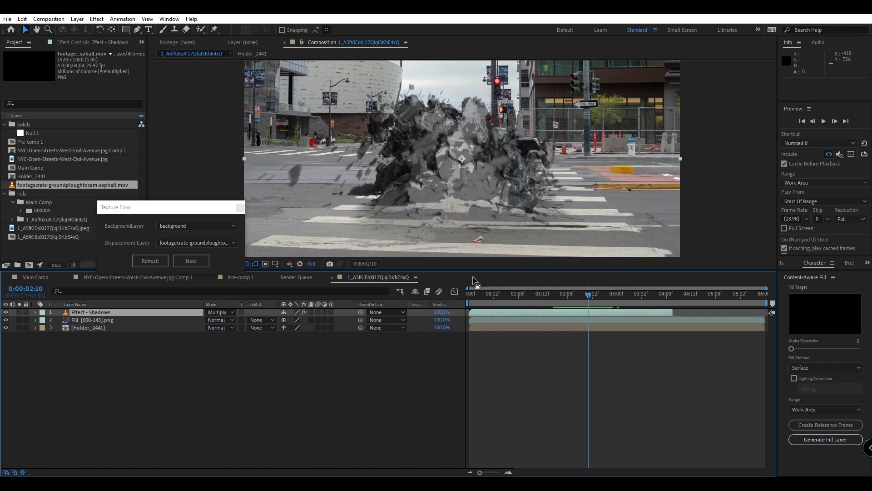
Step: Compare the burst with the Effect - Shadows layer hidden and shown while scrubbing through the composite
left_click_drag(433, 270, 432, 337)
left_click_drag(588, 361, 558, 361)
left_click(611, 362)
left_click(6, 379)
left_click(6, 378)
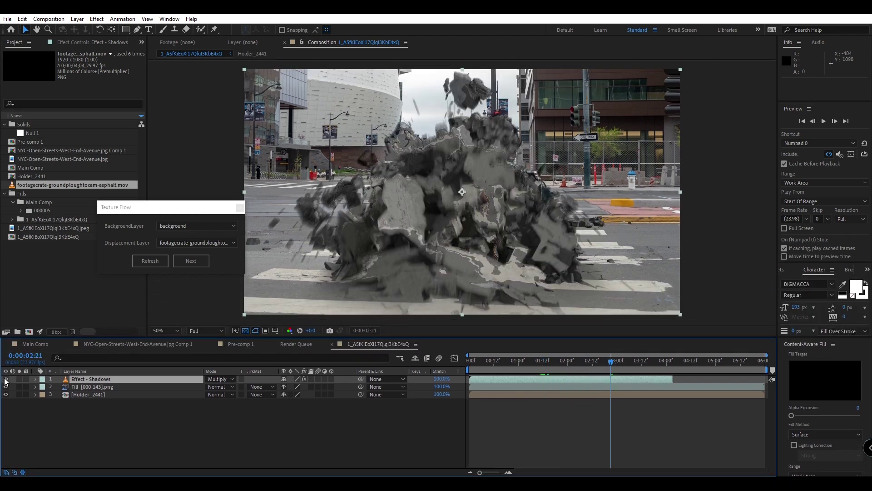
left_click(6, 379)
left_click_drag(568, 362, 610, 371)
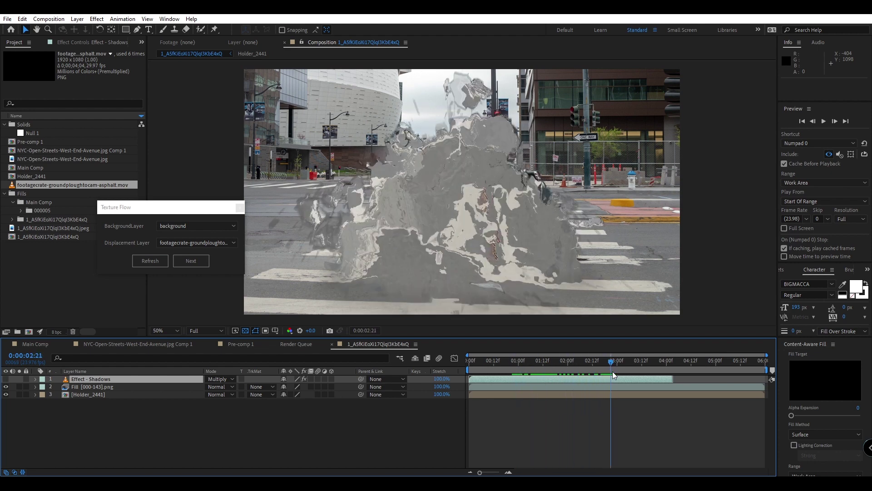
left_click(6, 379)
left_click_drag(614, 363, 594, 375)
left_click_drag(594, 375, 579, 373)
Step: In Main Comp at 0:00:02:19, pre-compose the Footage (with effect components) layer, moving all attributes into the new composition
left_click_drag(703, 363, 675, 364)
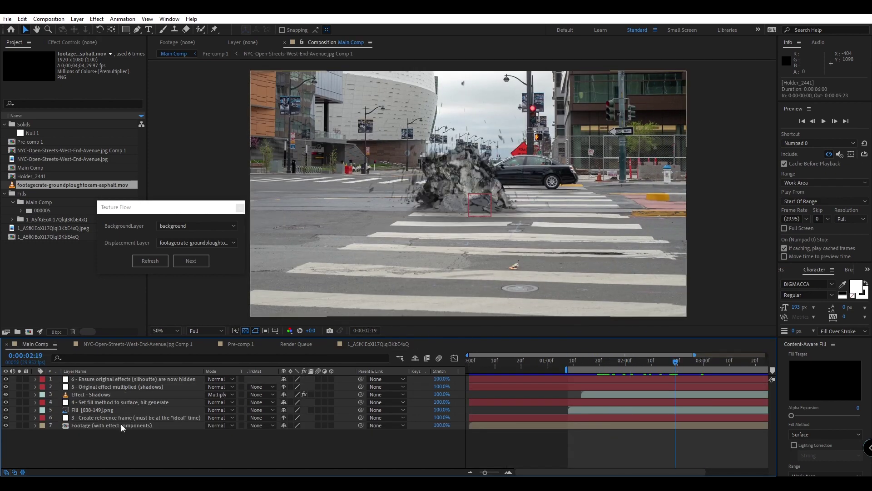
left_click(121, 426)
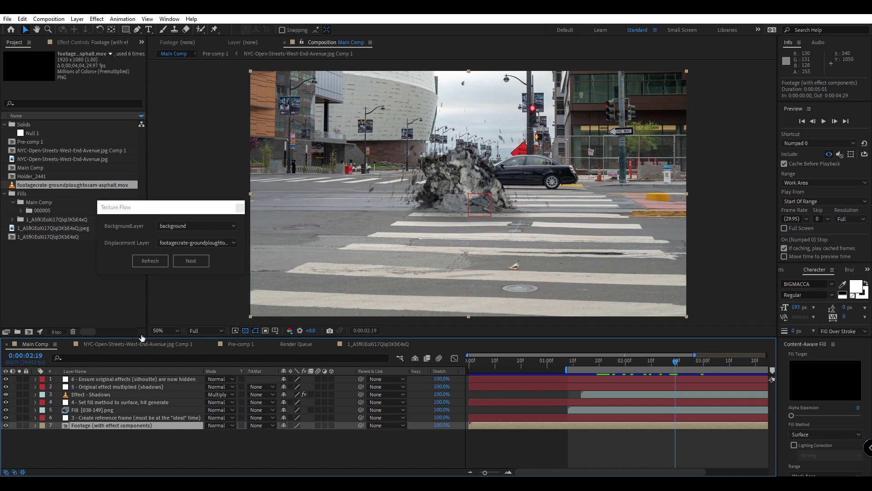
key("ctrl+shift+c")
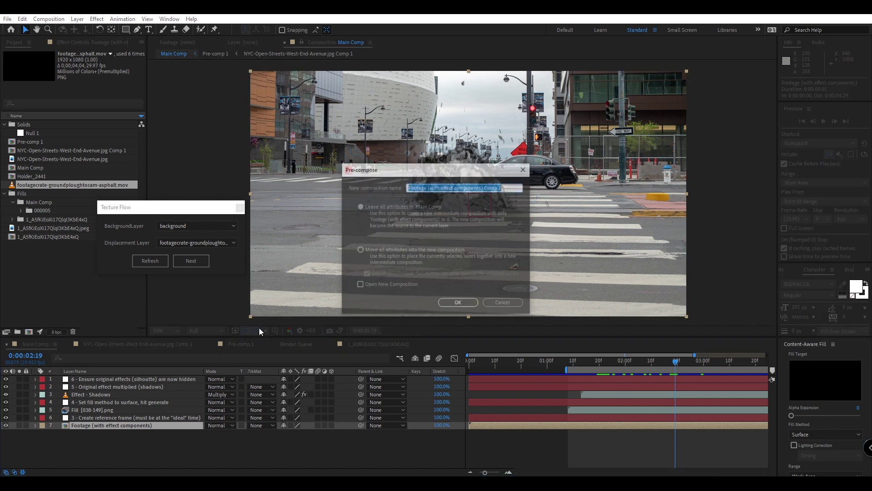
left_click(360, 250)
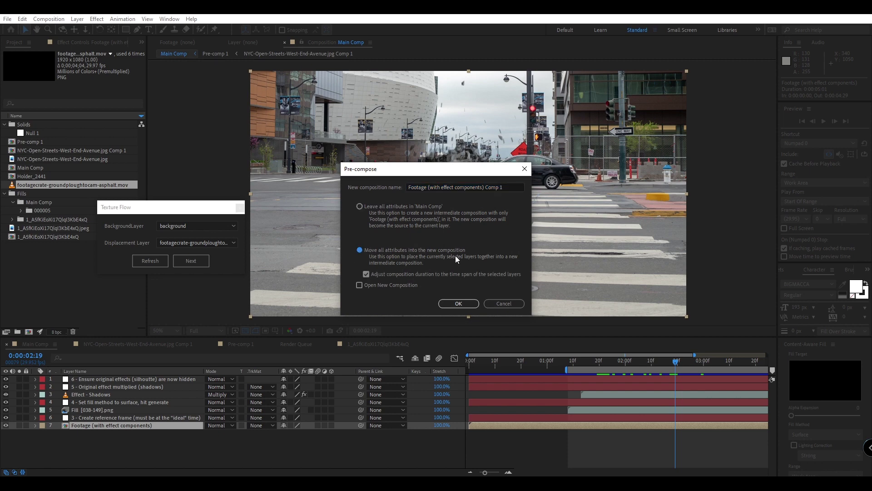
left_click(458, 303)
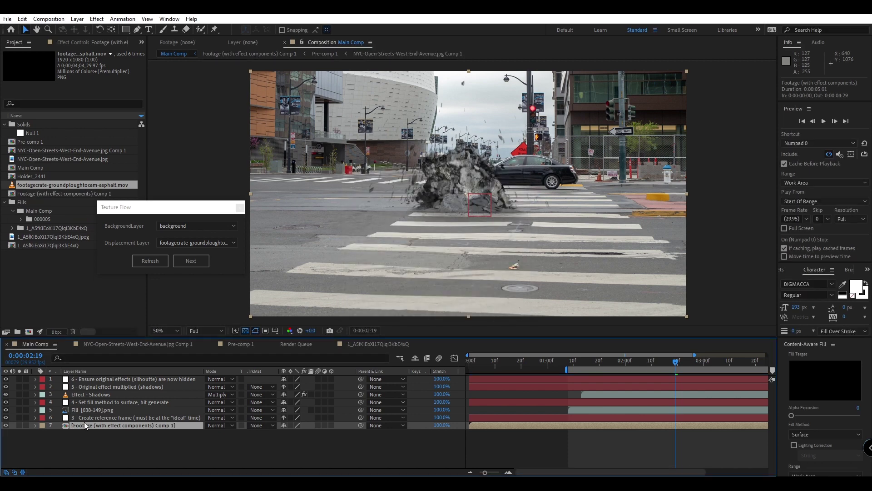